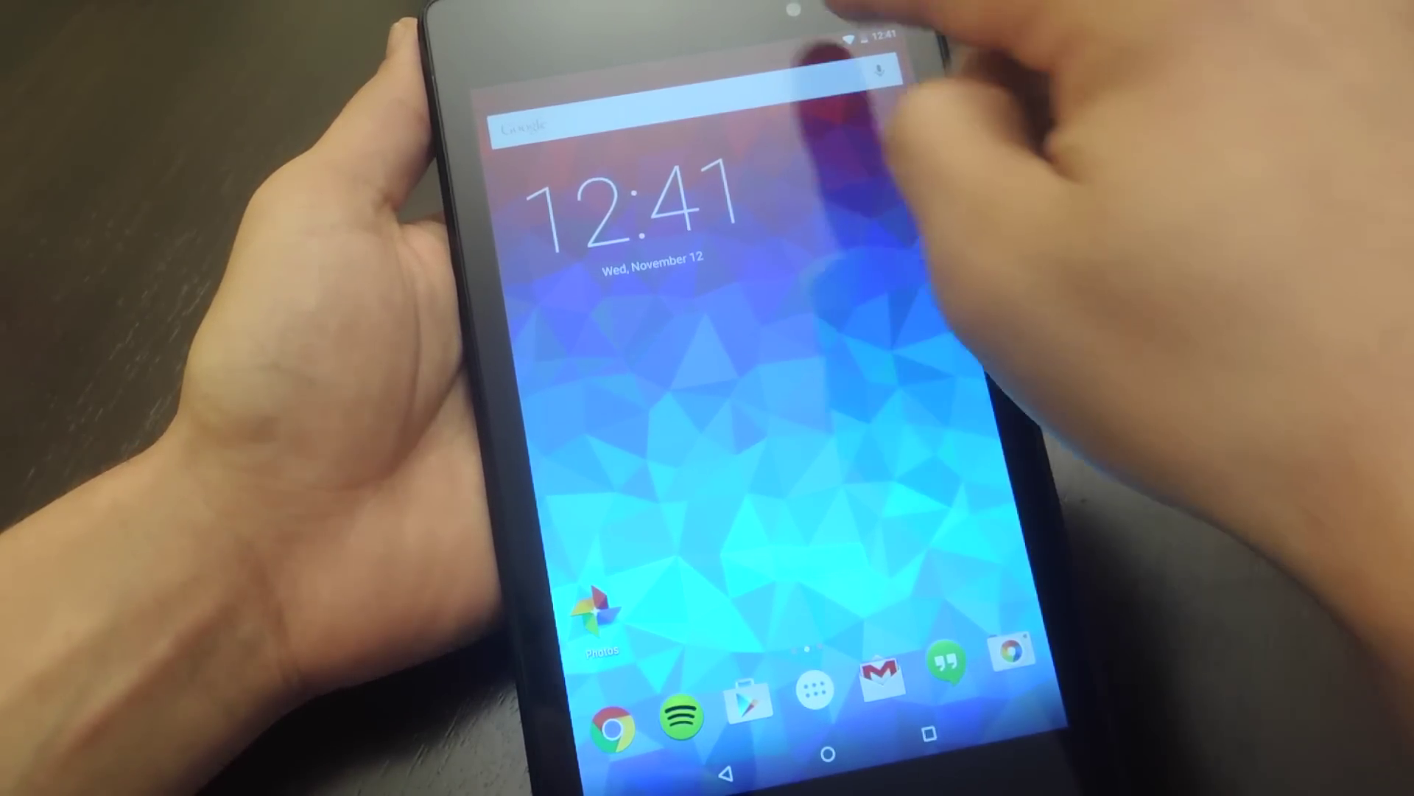
# Open the device security settings from quick settings, then return to the home screen.
pyautogui.moveTo(774, 44); pyautogui.dragTo(841, 287)
pyautogui.moveTo(708, 122); pyautogui.dragTo(774, 331)
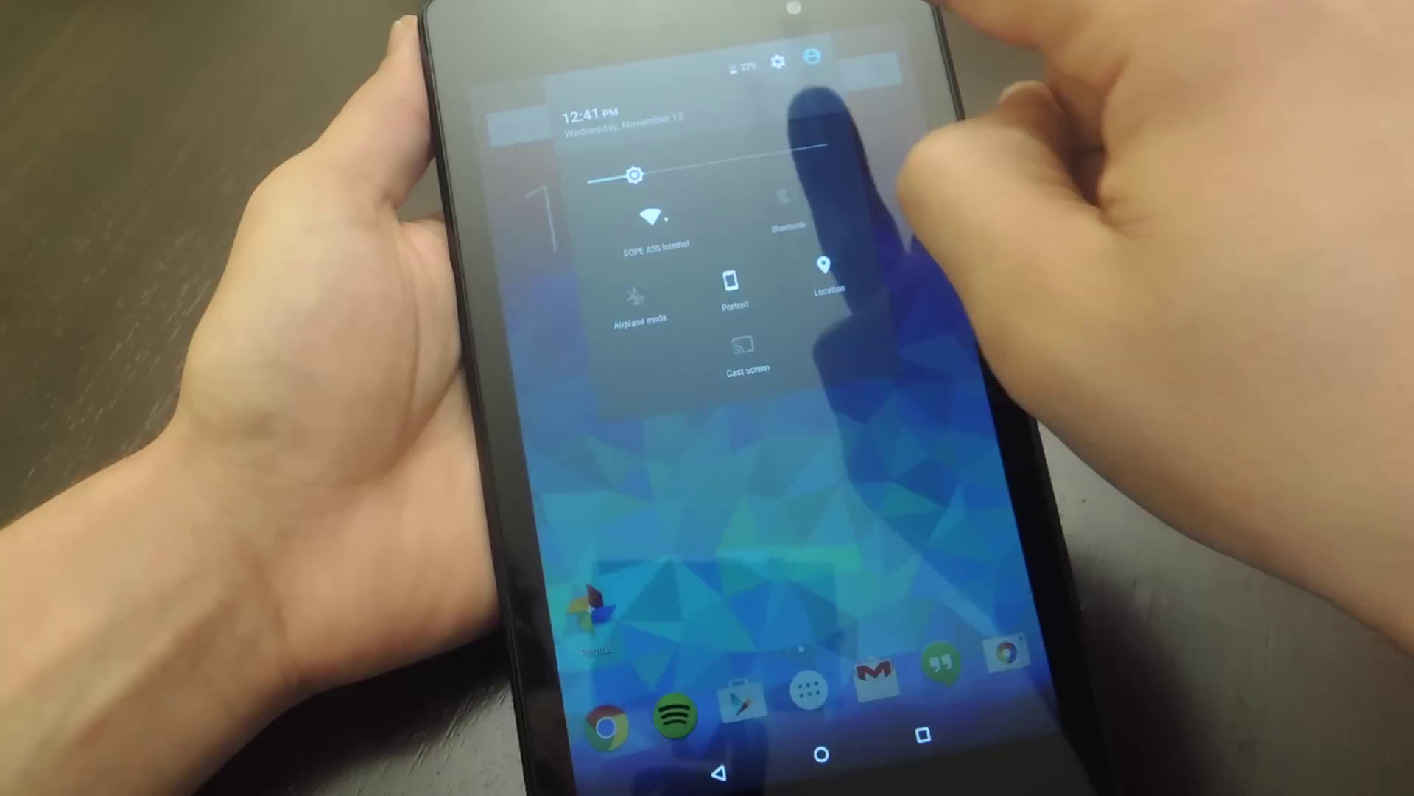
pyautogui.click(814, 56)
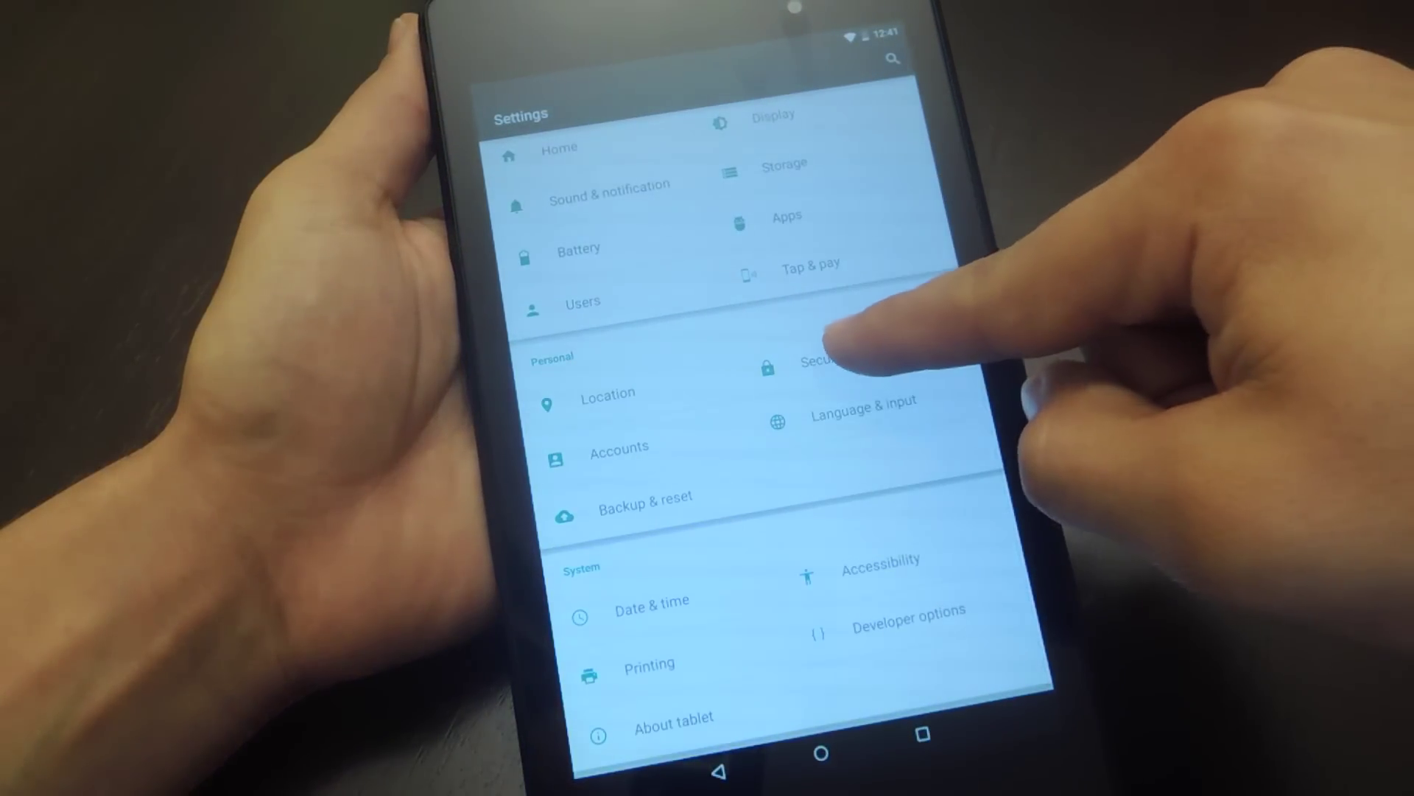
pyautogui.click(825, 359)
pyautogui.scroll(-2, 789, 552)
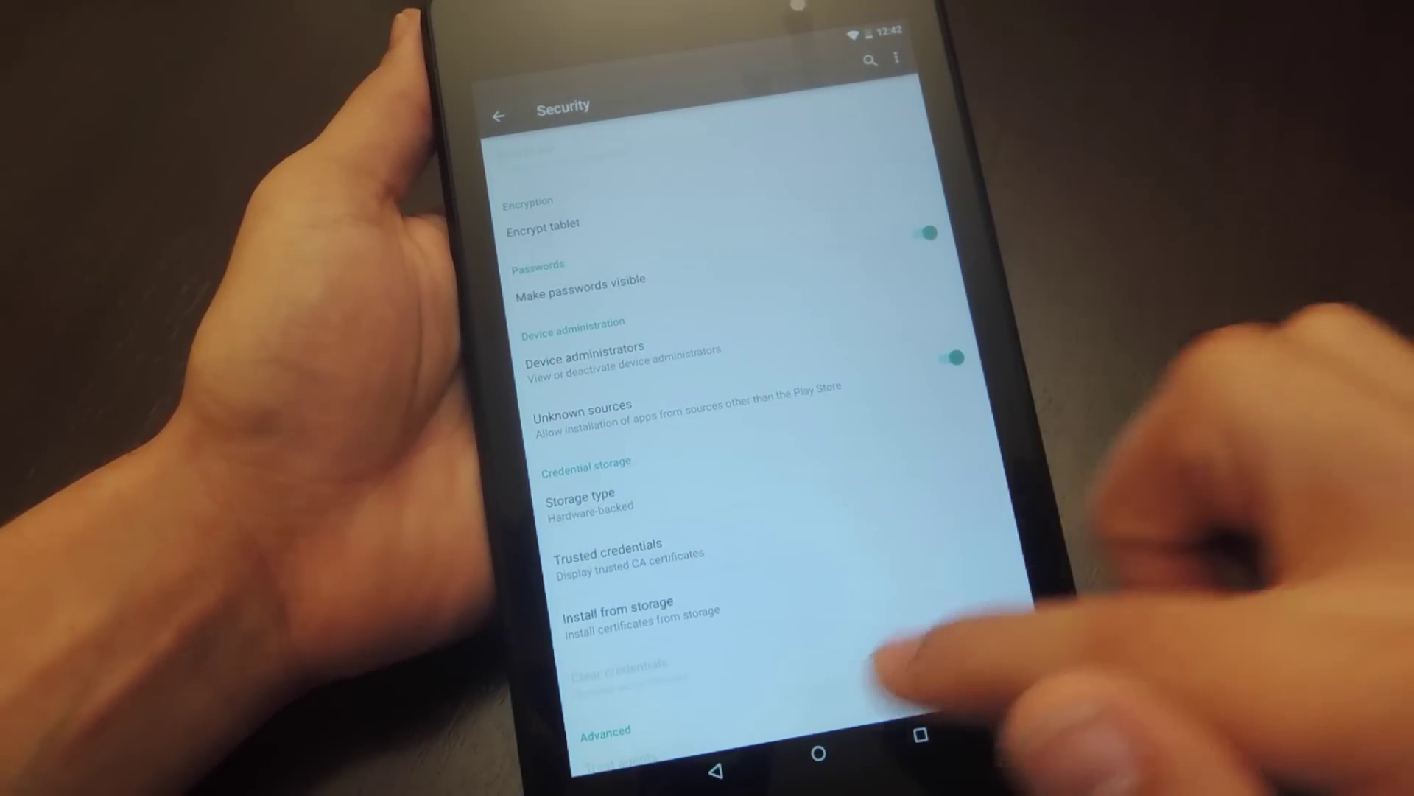
pyautogui.click(819, 753)
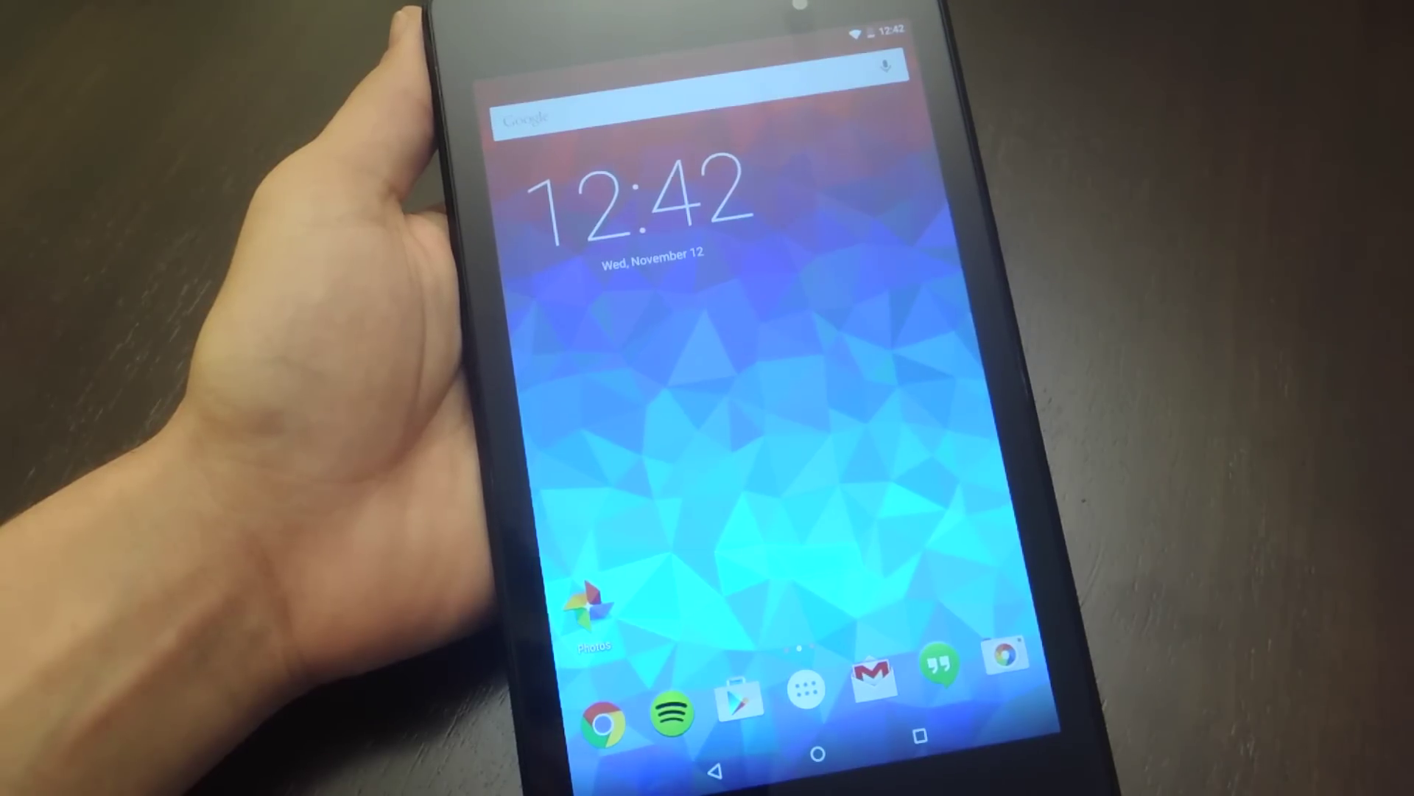
# Install the Mario Live Wallpaper update from MarioLive_094b.apk in Downloads.
pyautogui.click(805, 688)
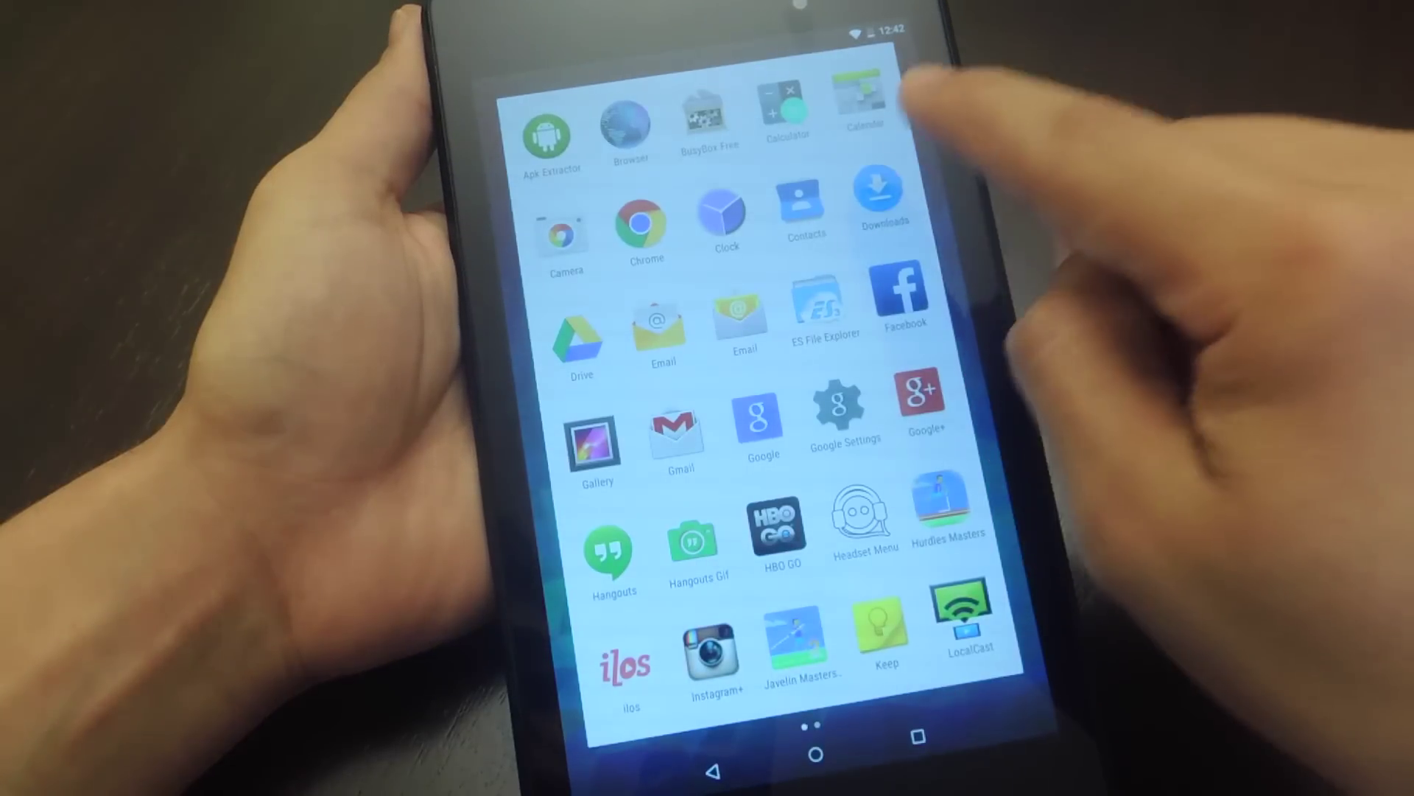
pyautogui.click(877, 193)
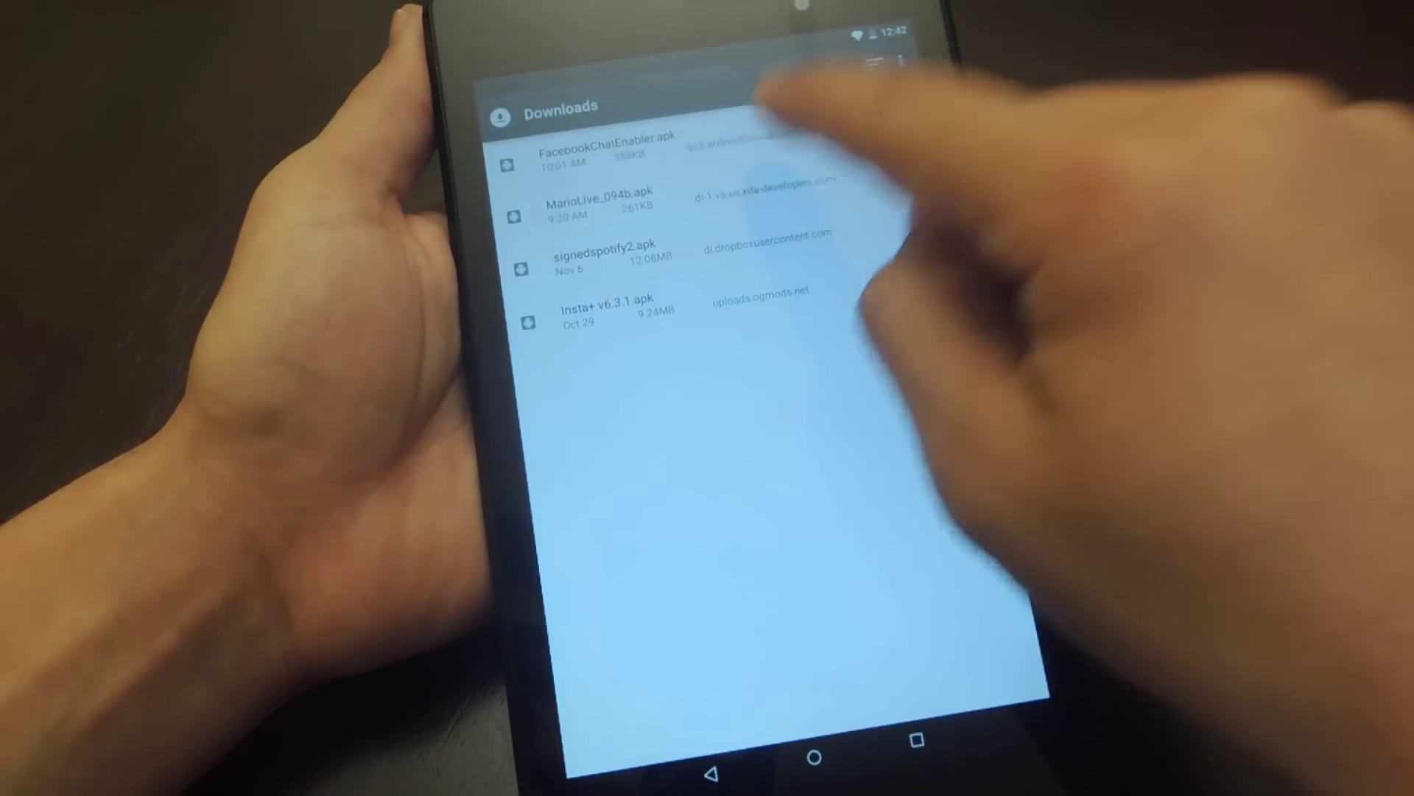
pyautogui.click(598, 197)
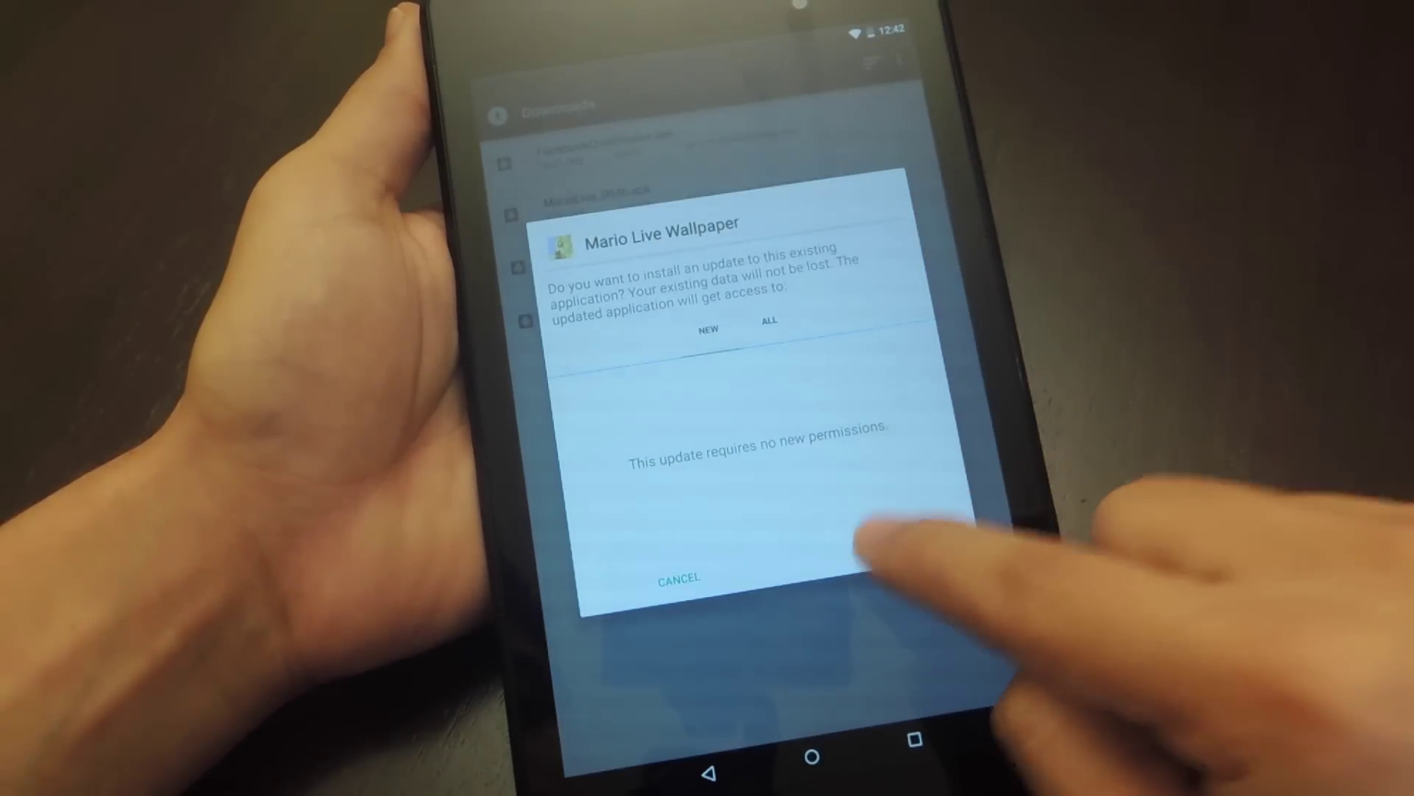
pyautogui.click(880, 548)
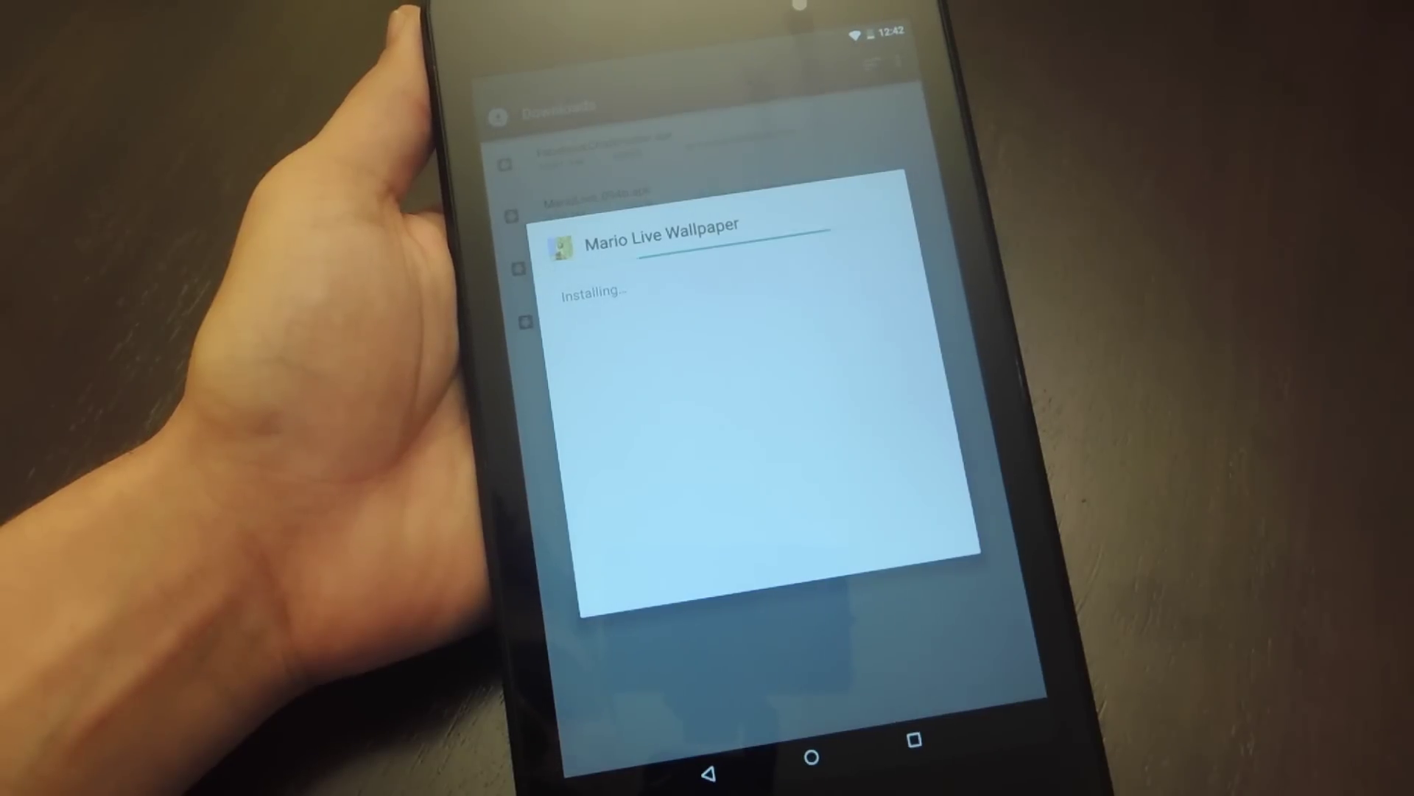
pyautogui.click(679, 580)
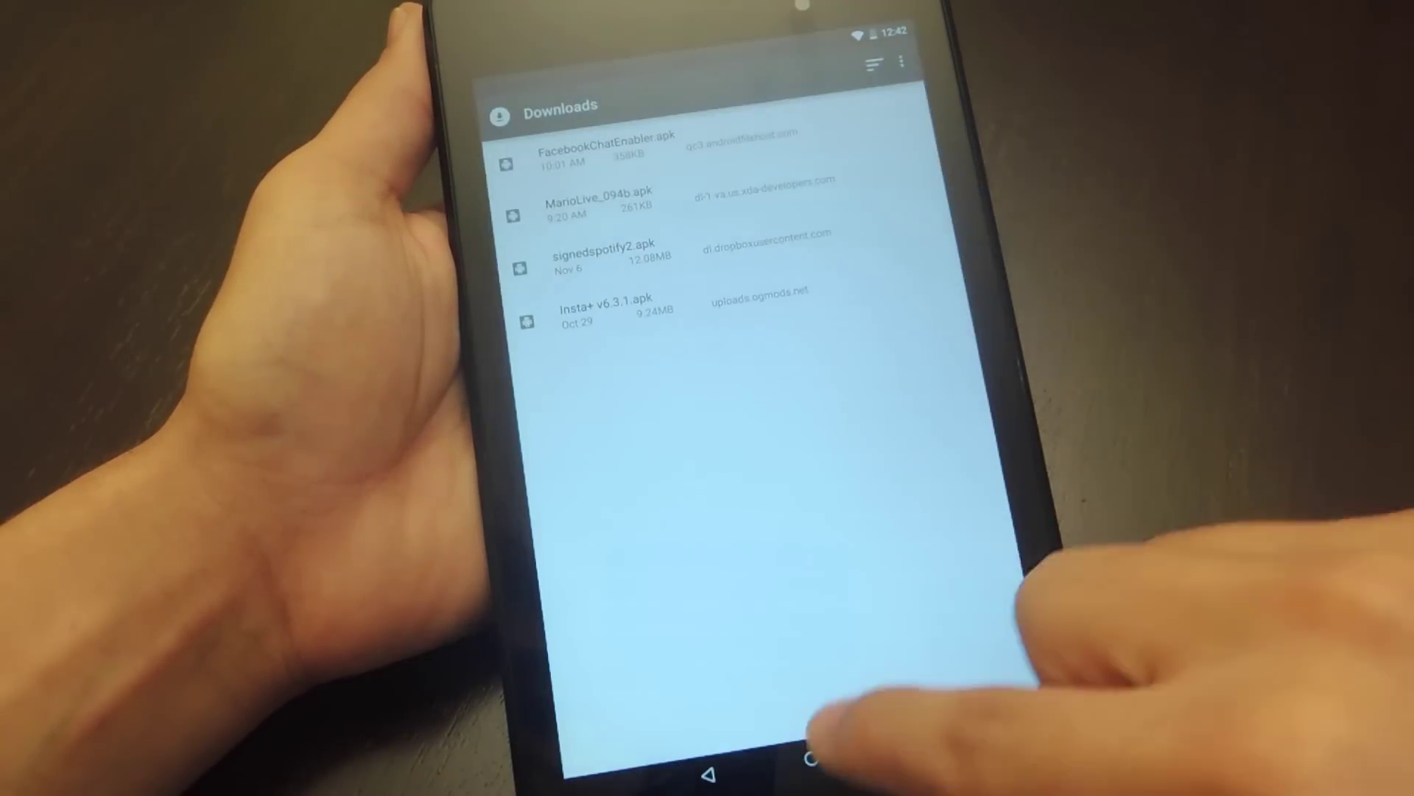
# Preview Mario Live Wallpaper from the home-screen wallpaper choices and open its appearance options.
pyautogui.click(812, 761)
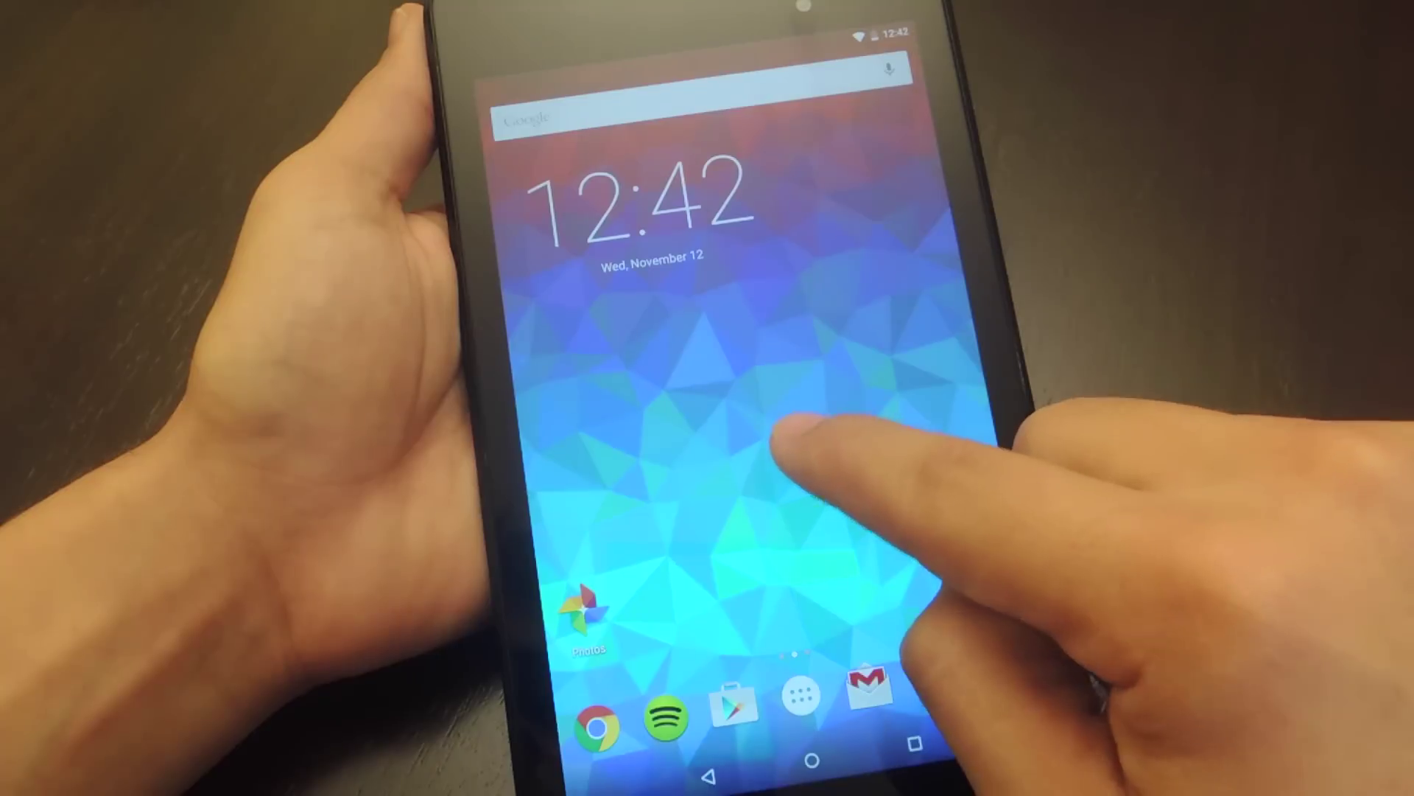
pyautogui.click(824, 475)
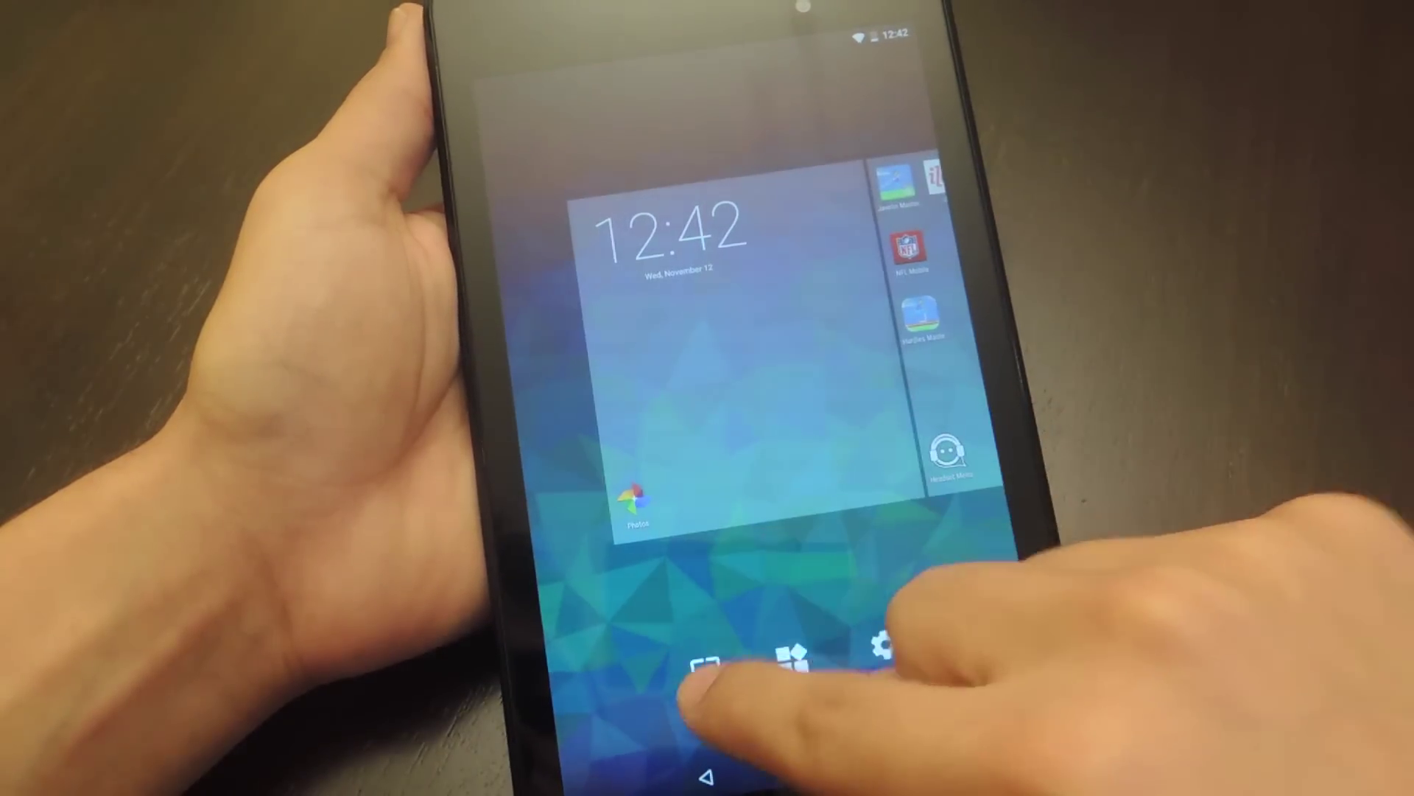
pyautogui.click(710, 669)
pyautogui.moveTo(939, 702); pyautogui.dragTo(686, 707)
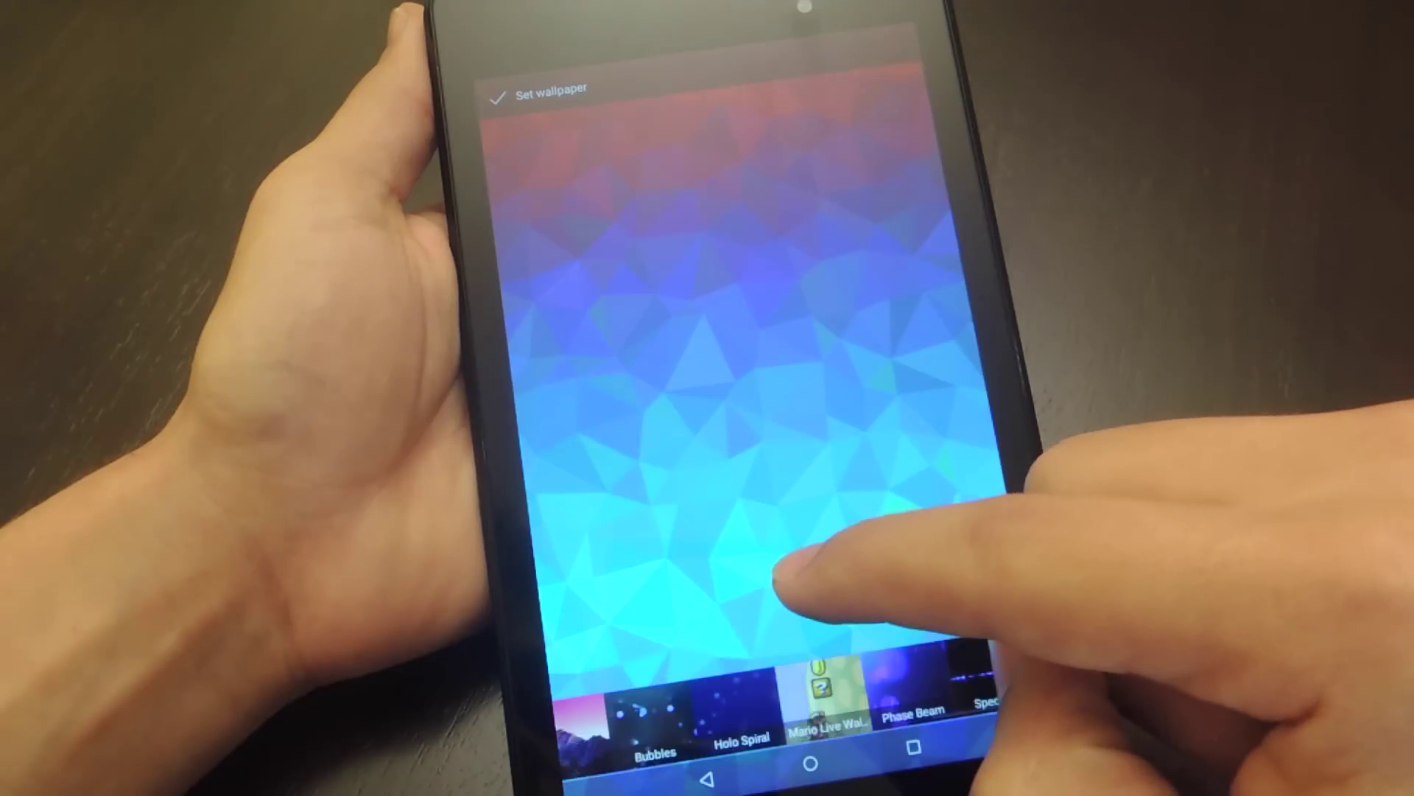
pyautogui.click(829, 702)
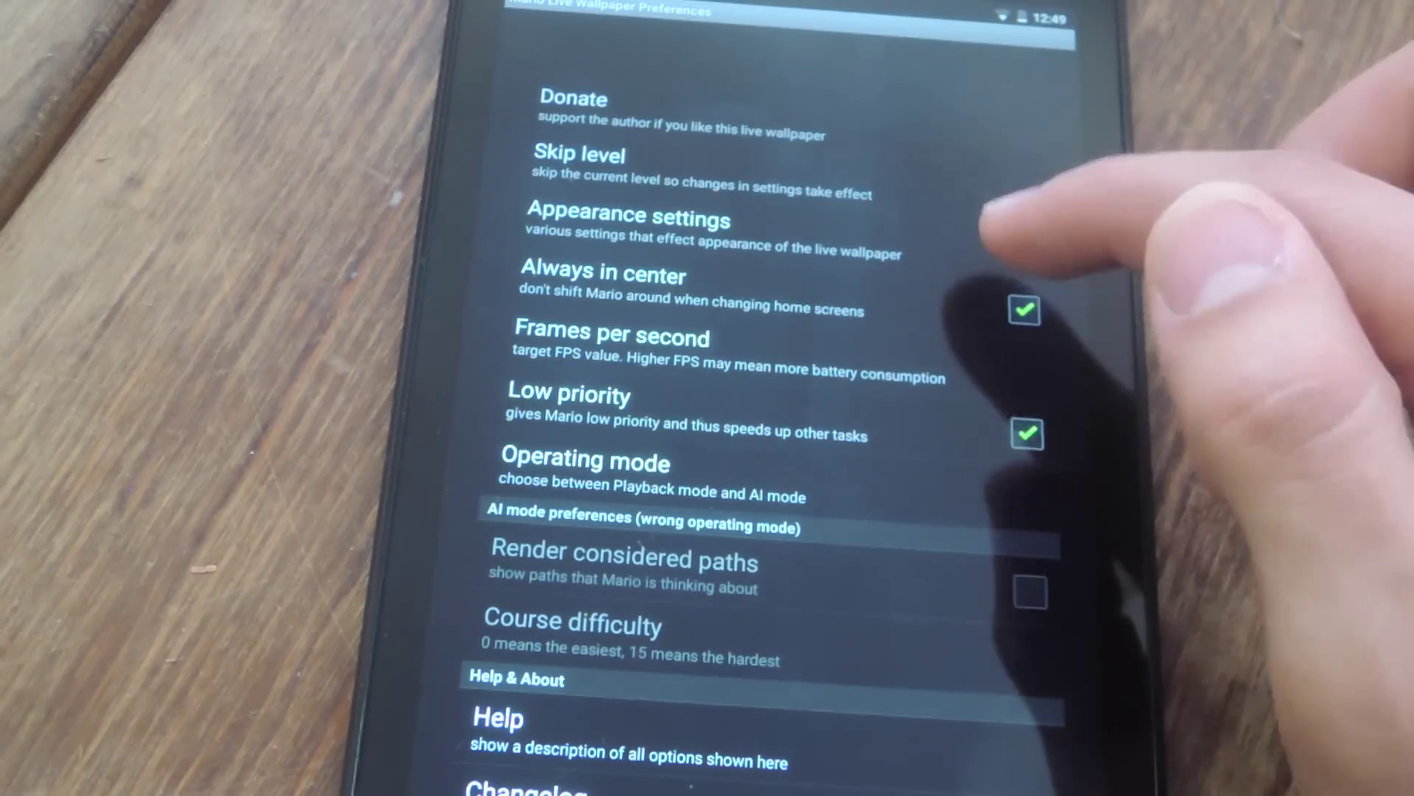
pyautogui.click(995, 226)
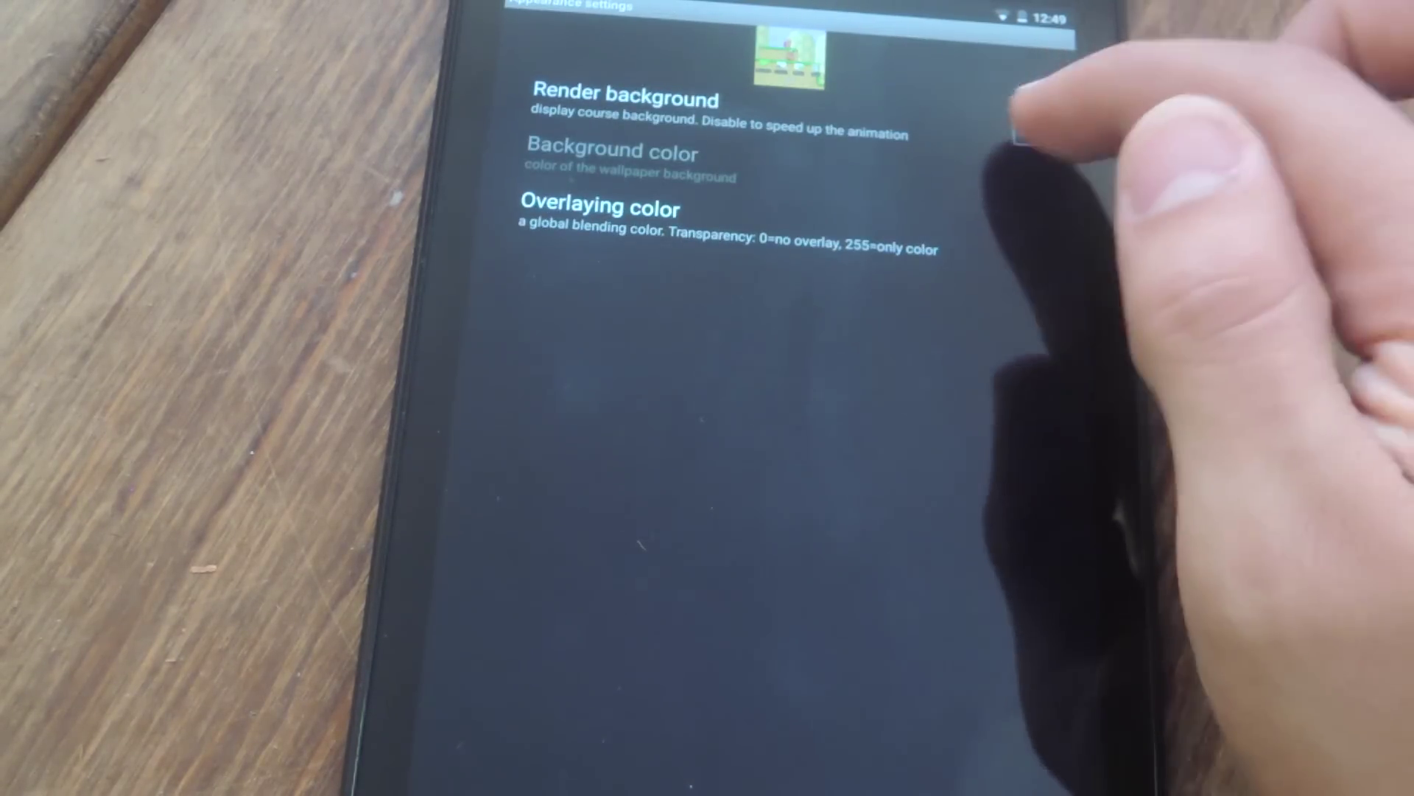
# Raise the red background colour component, with Render background switched off and back on.
pyautogui.click(1028, 133)
pyautogui.click(613, 156)
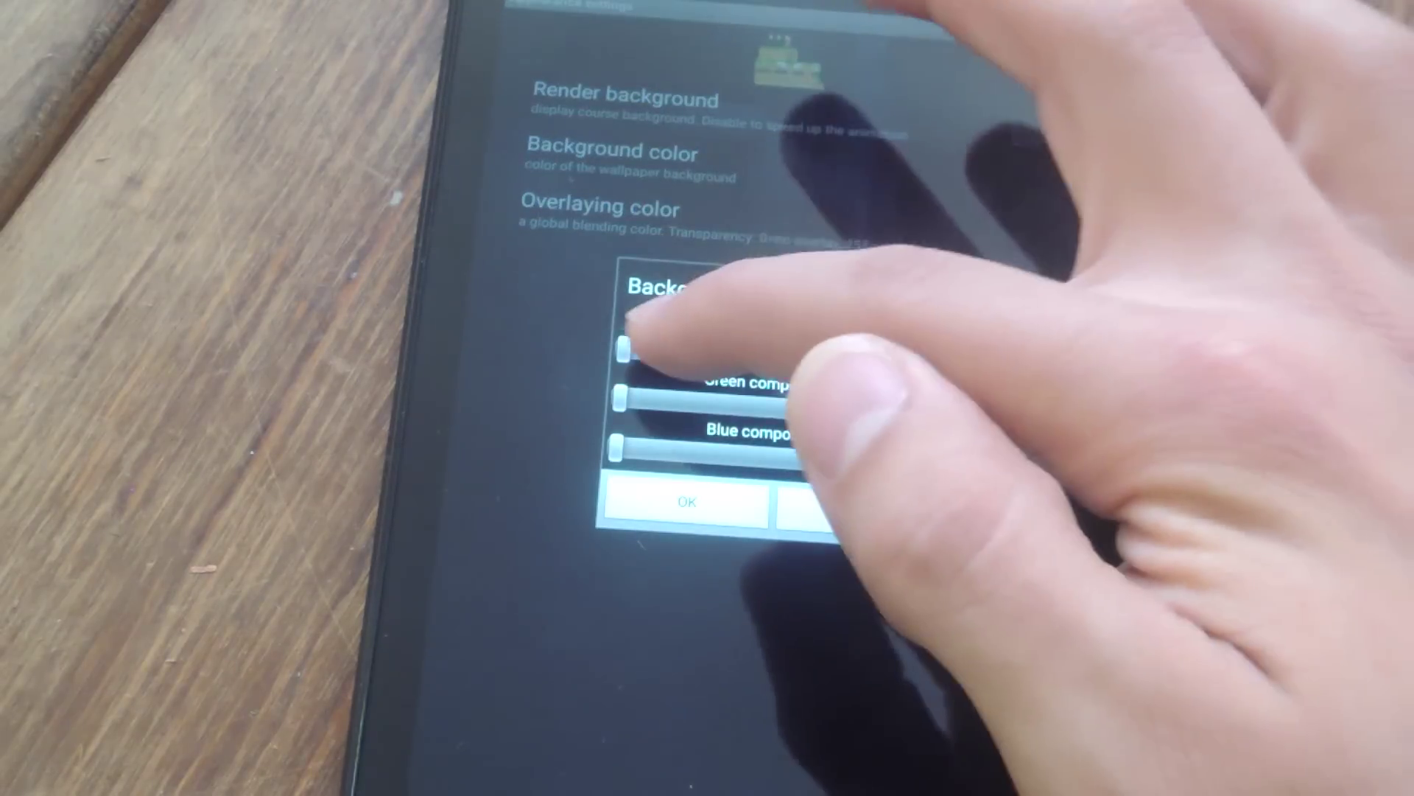
pyautogui.moveTo(621, 350); pyautogui.dragTo(719, 352)
pyautogui.click(688, 502)
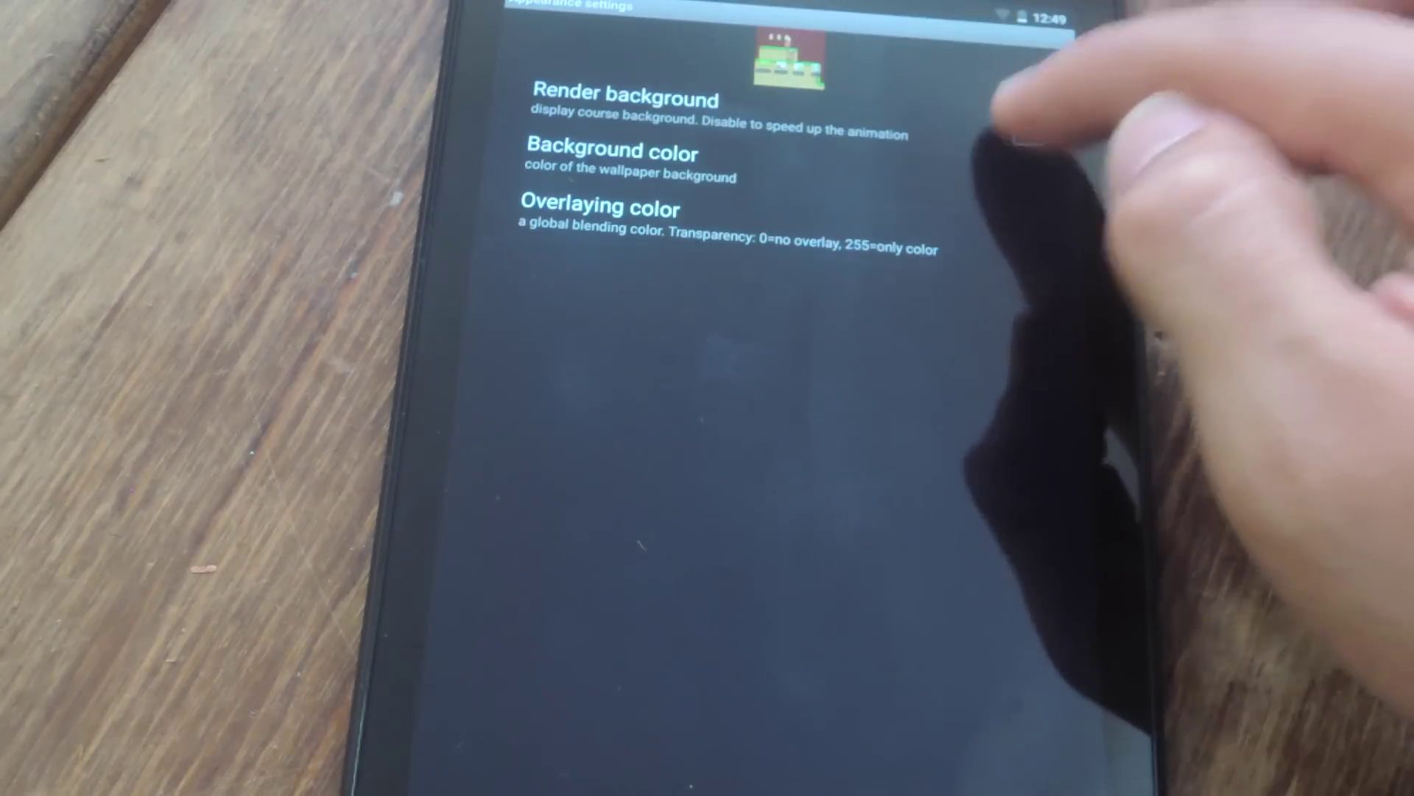
pyautogui.click(1028, 134)
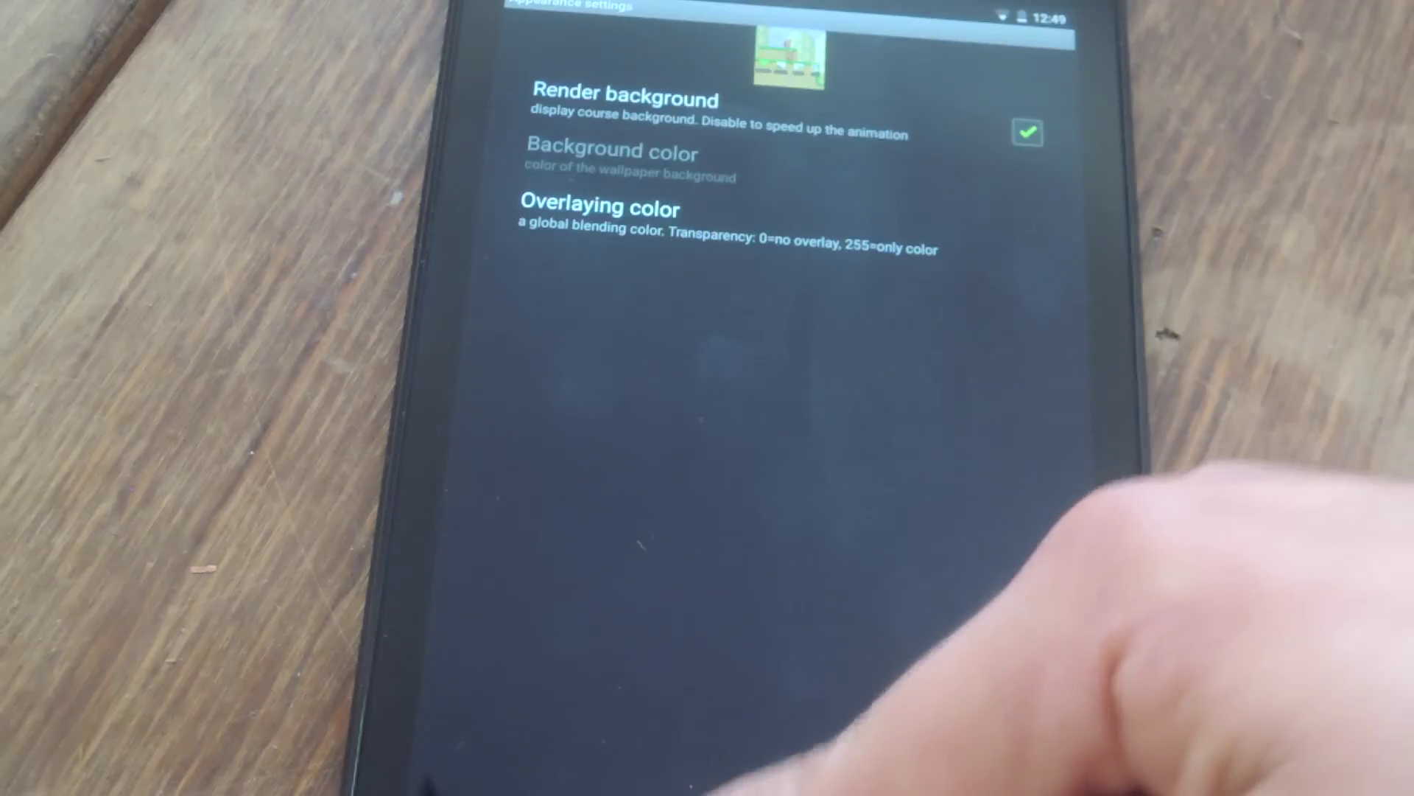
pyautogui.click(918, 719)
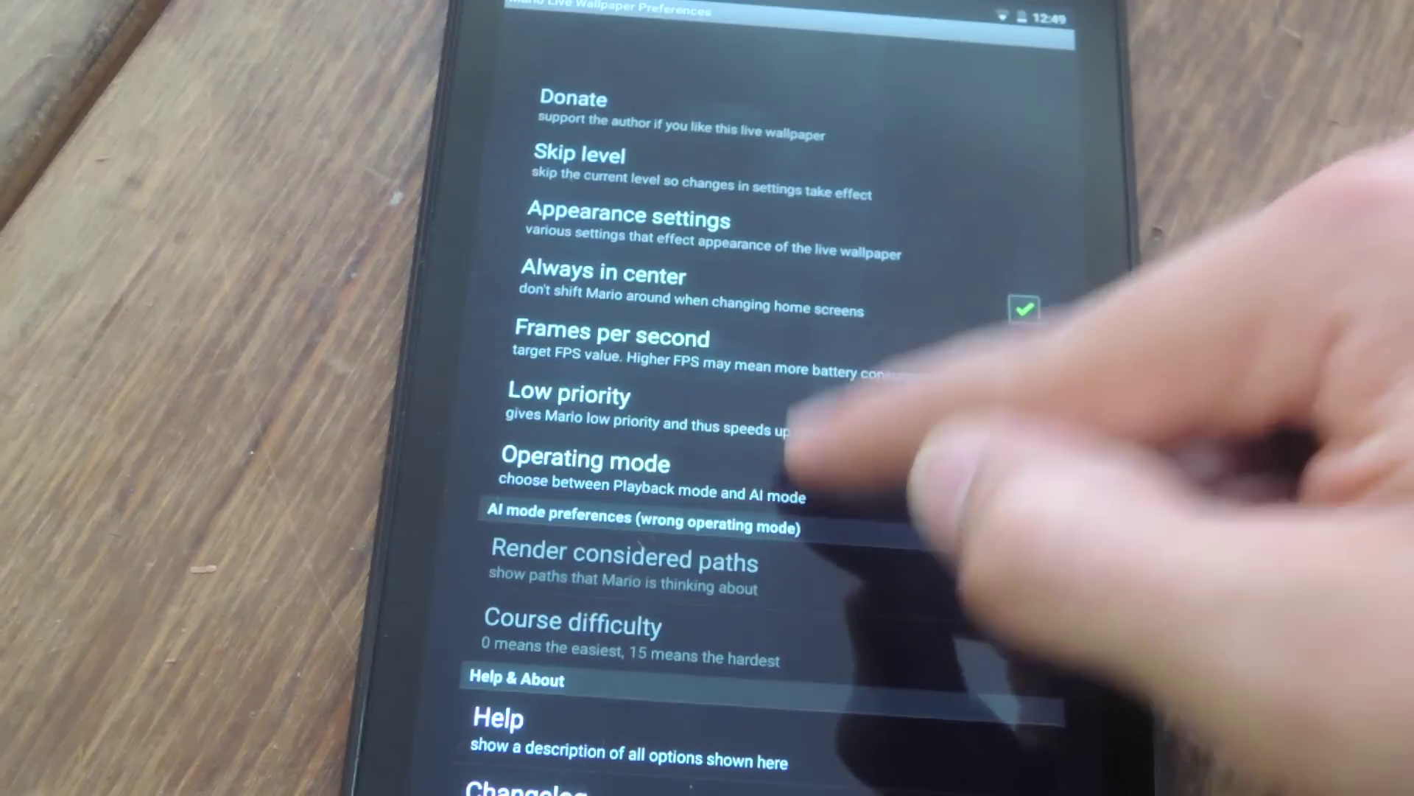
# Leave Operating mode on Playback and exit the preferences to the Mario preview.
pyautogui.click(896, 476)
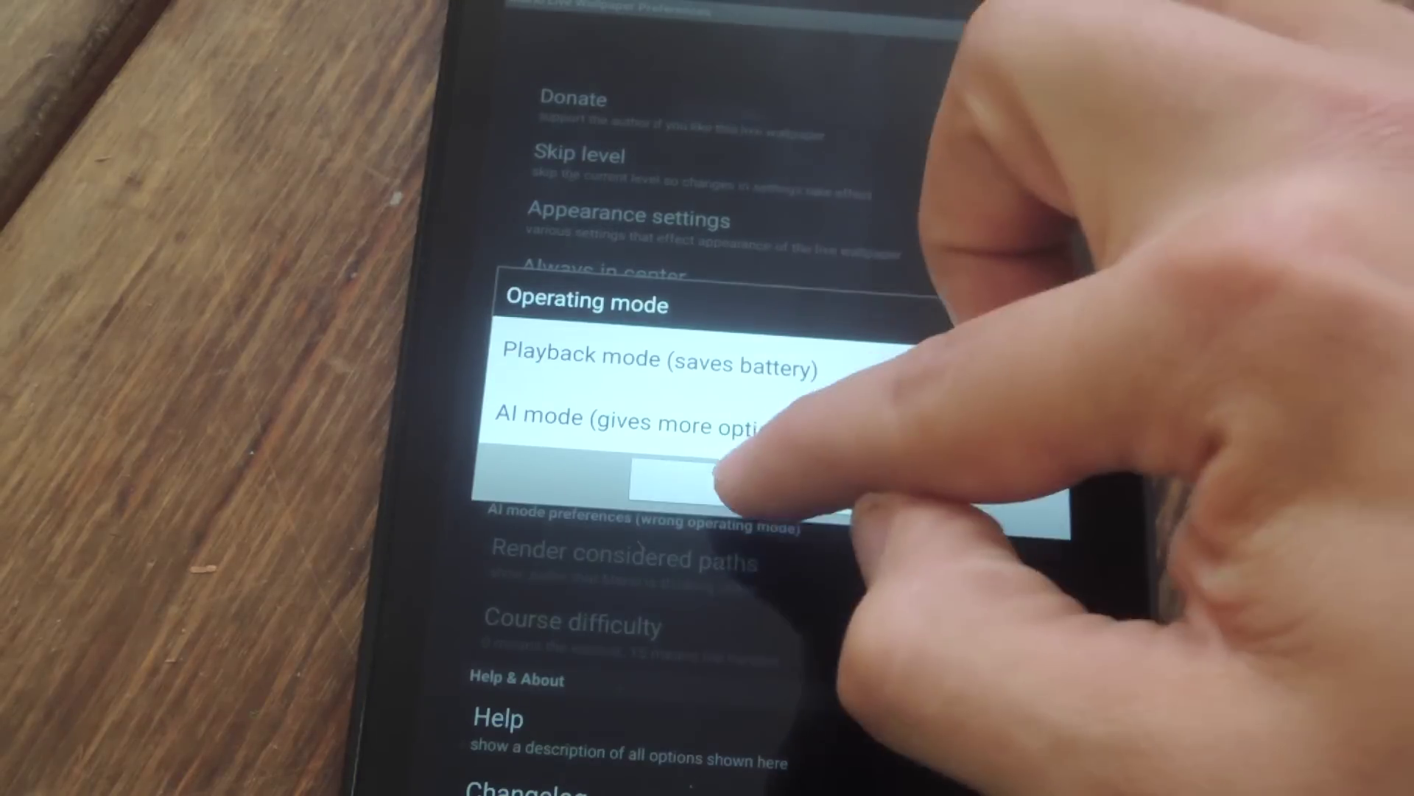
pyautogui.click(772, 488)
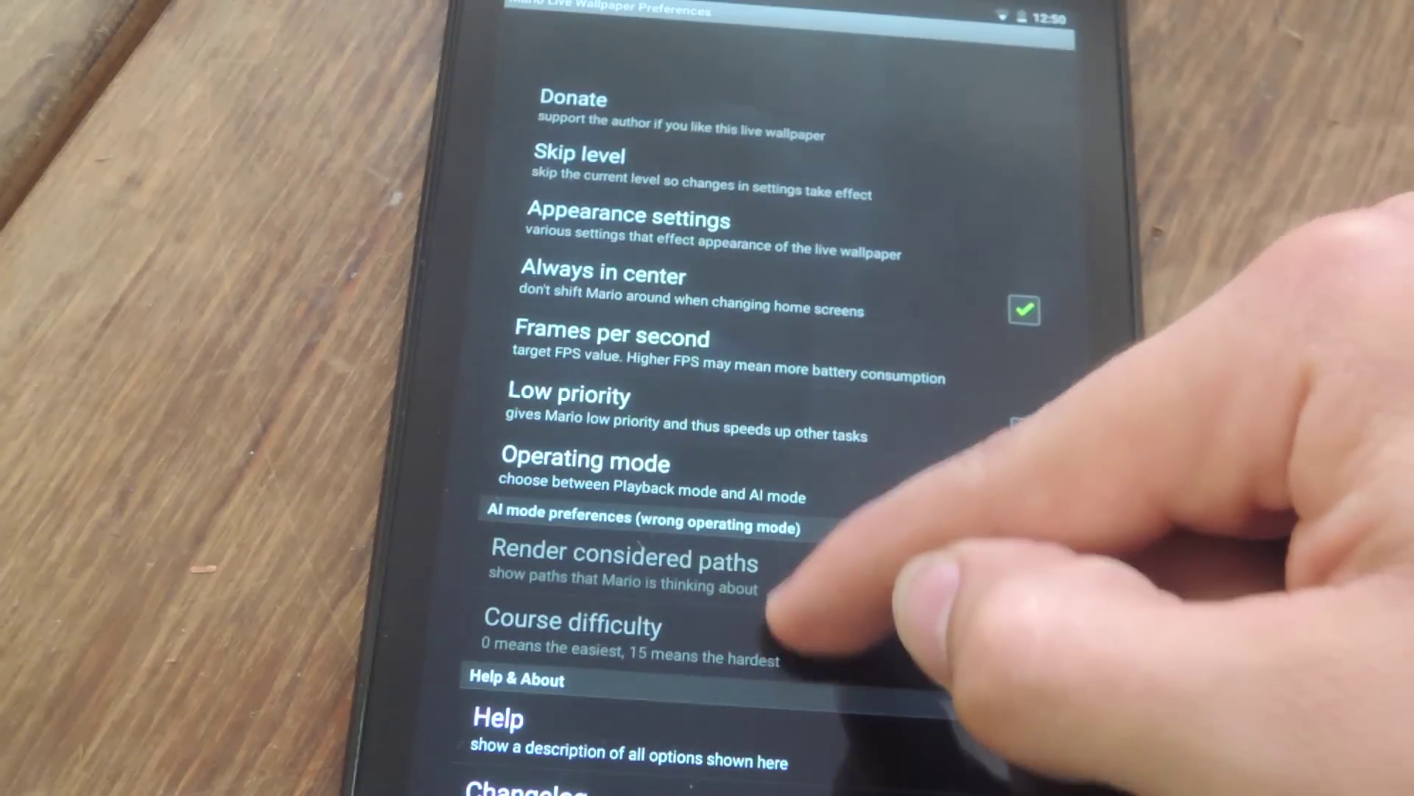
pyautogui.scroll(-2, 789, 531)
pyautogui.scroll(2, 773, 426)
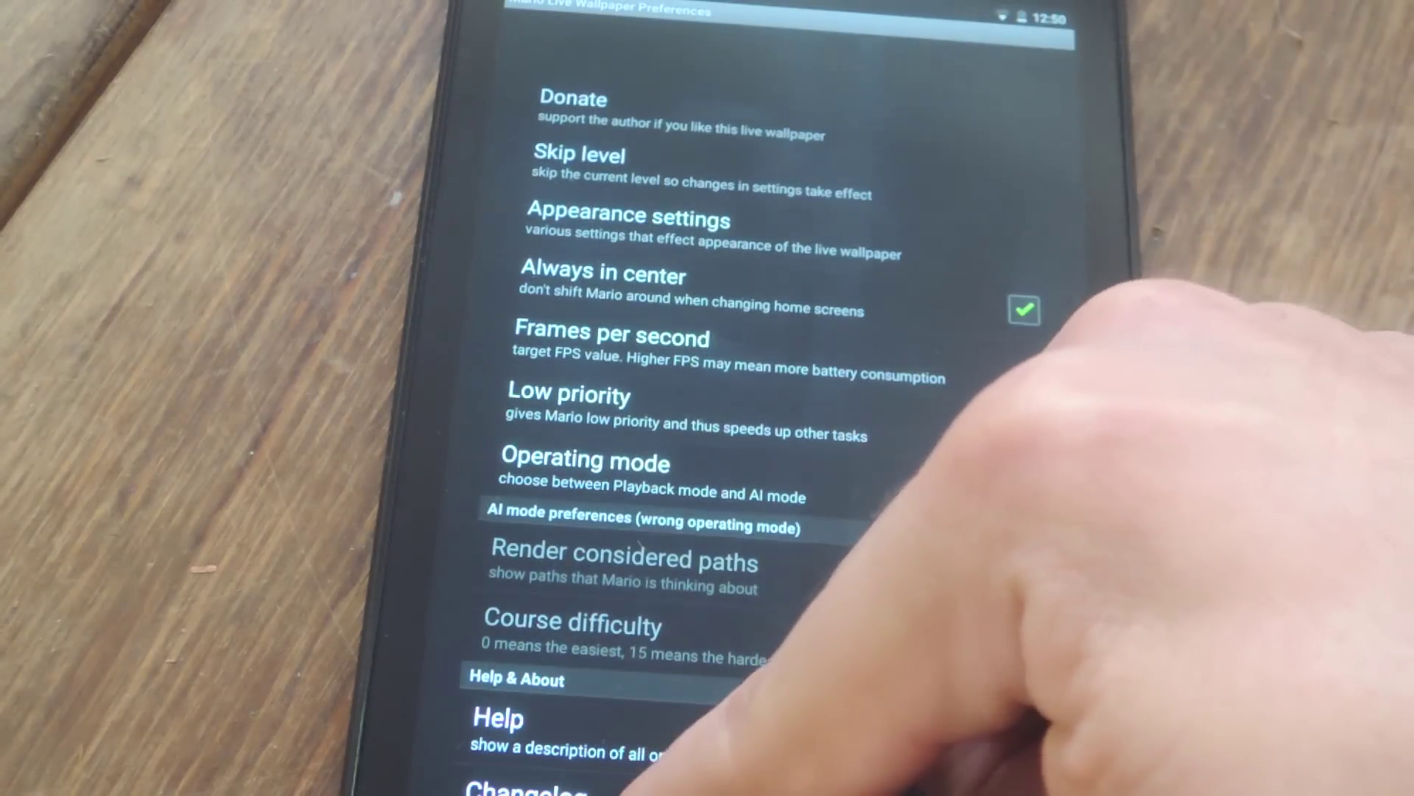
pyautogui.click(751, 773)
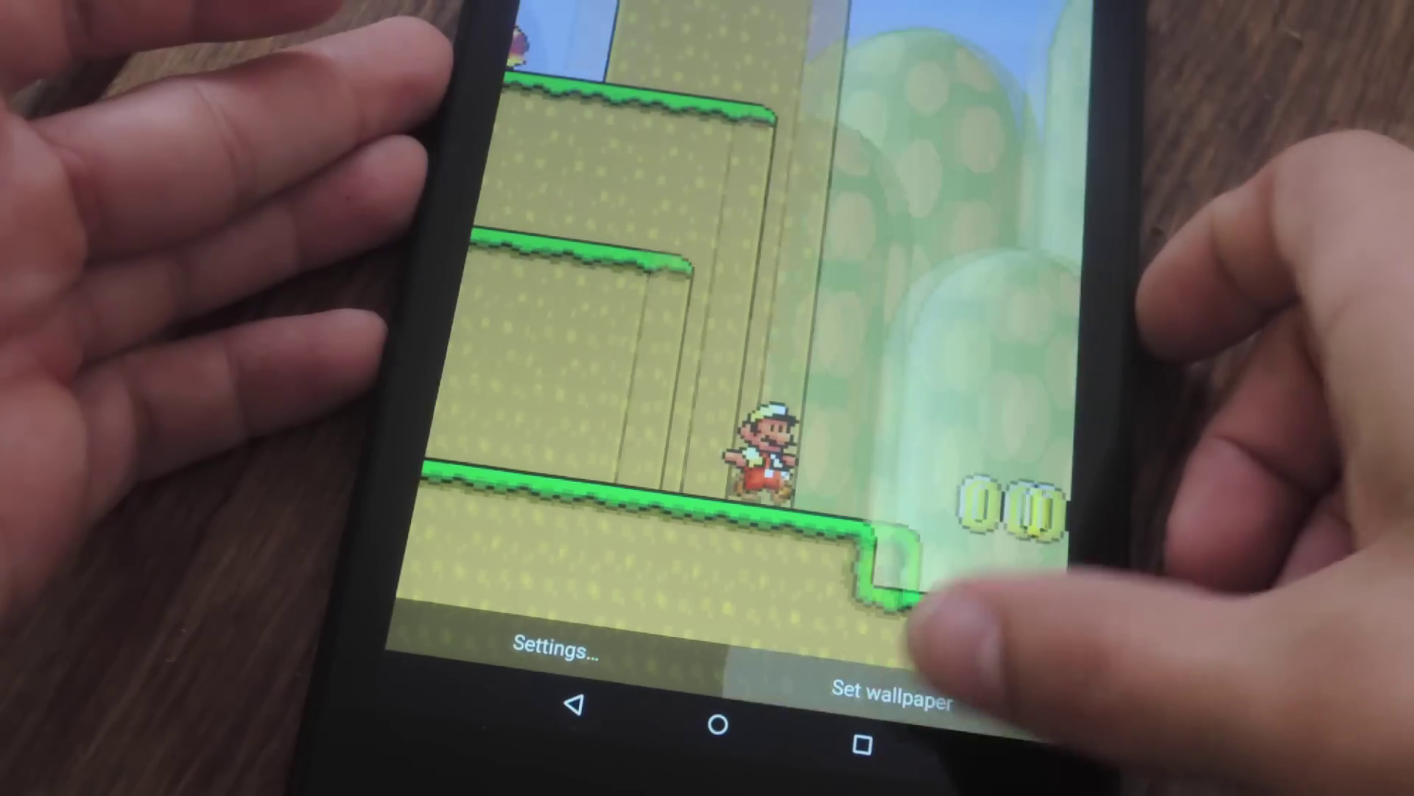
# Apply the previewed Mario Live Wallpaper with Set wallpaper.
pyautogui.click(890, 690)
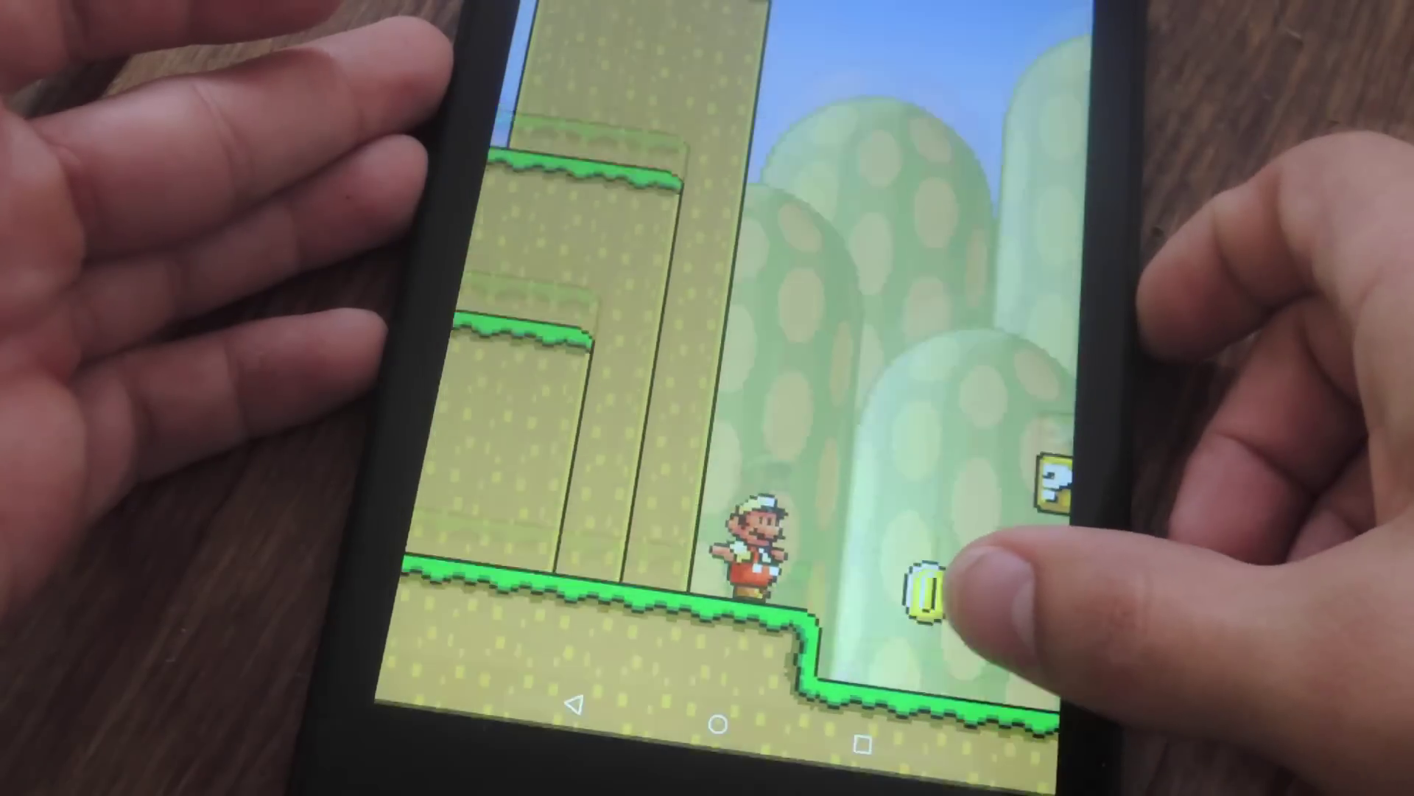